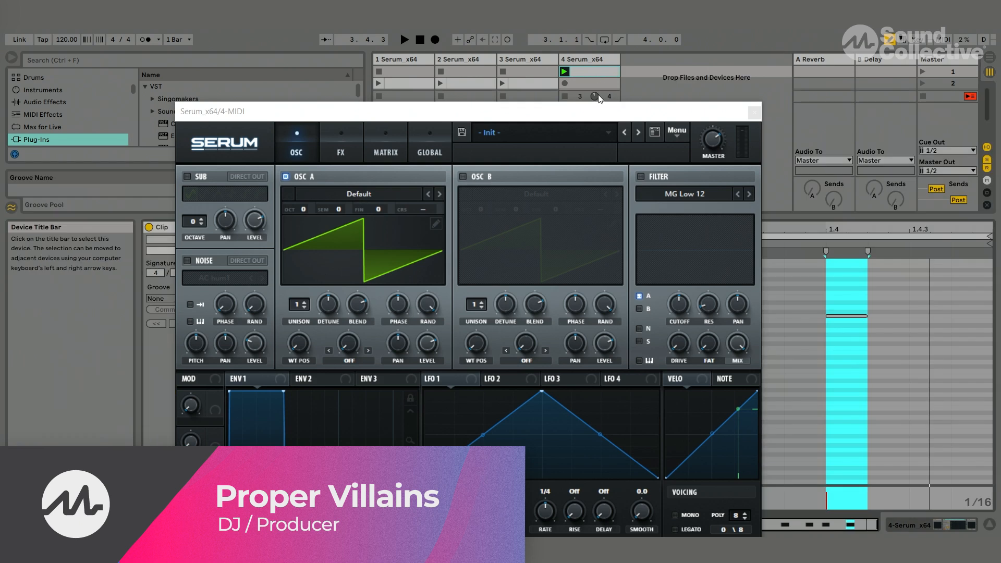
- Play the track 4 MIDI clip to hear its note pattern with the initial Serum patch
{"action": "left_click_drag", "start_coordinate": [602, 116], "coordinate": [655, 424]}
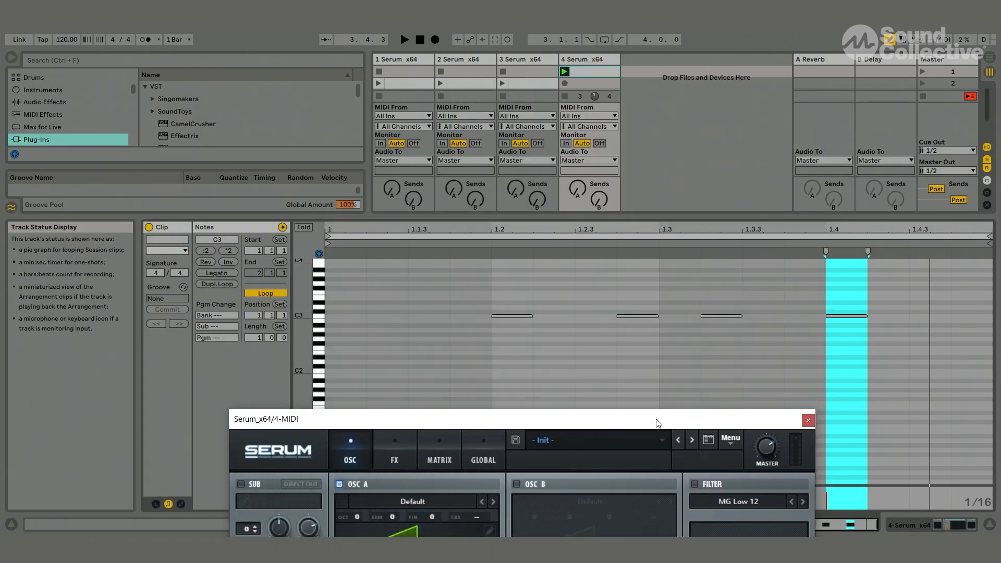
{"action": "key", "text": "space"}
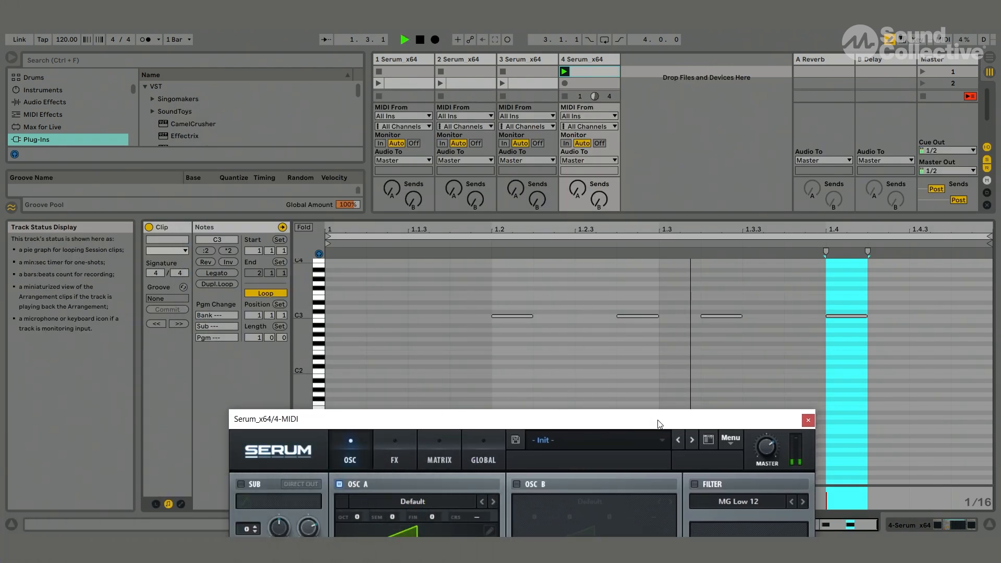
{"action": "left_click_drag", "start_coordinate": [659, 424], "coordinate": [657, 36]}
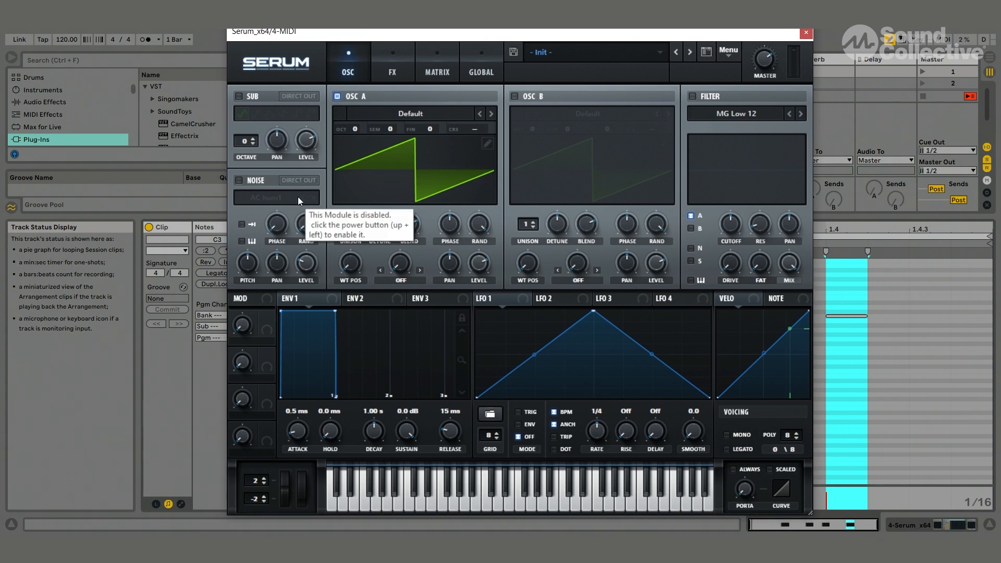
- Load the Basic Shapes wavetable from the Analog category into oscillator A
{"action": "left_click", "coordinate": [418, 113]}
{"action": "mouse_move", "coordinate": [408, 48]}
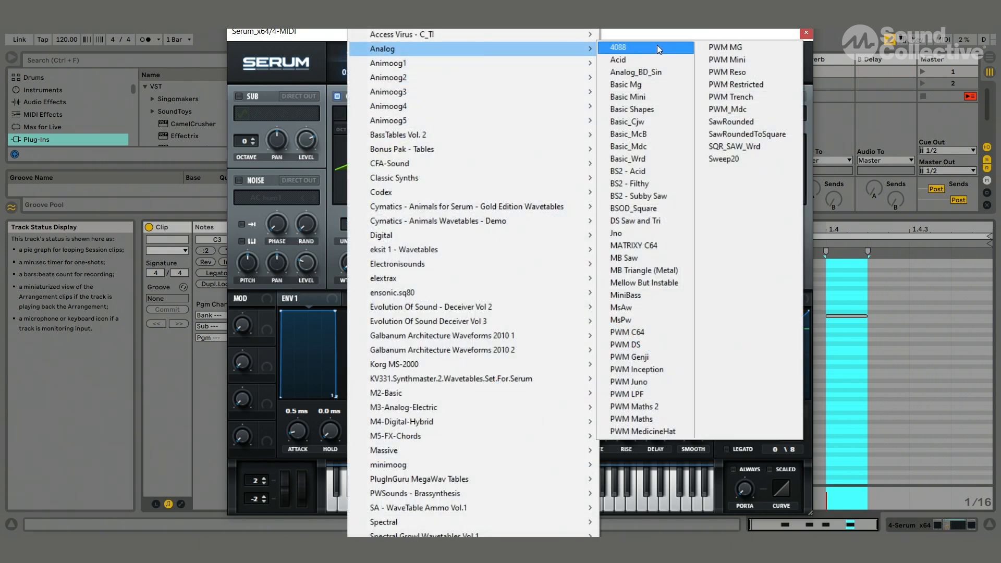
{"action": "left_click", "coordinate": [644, 111]}
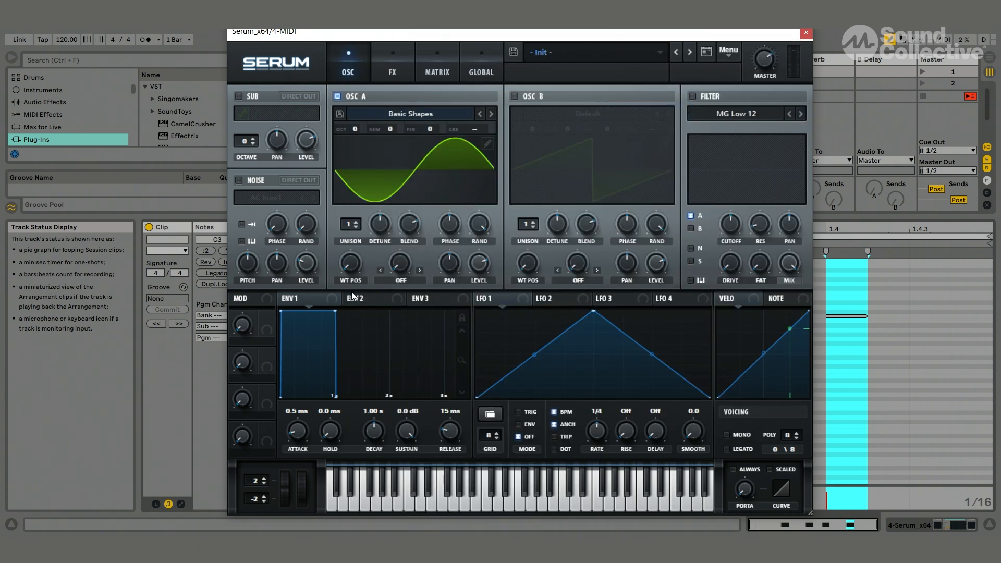
- Audition the pattern and shape envelope 1 with a 324 ms decay and sustain fully down at -oo dB
{"action": "key", "text": "space"}
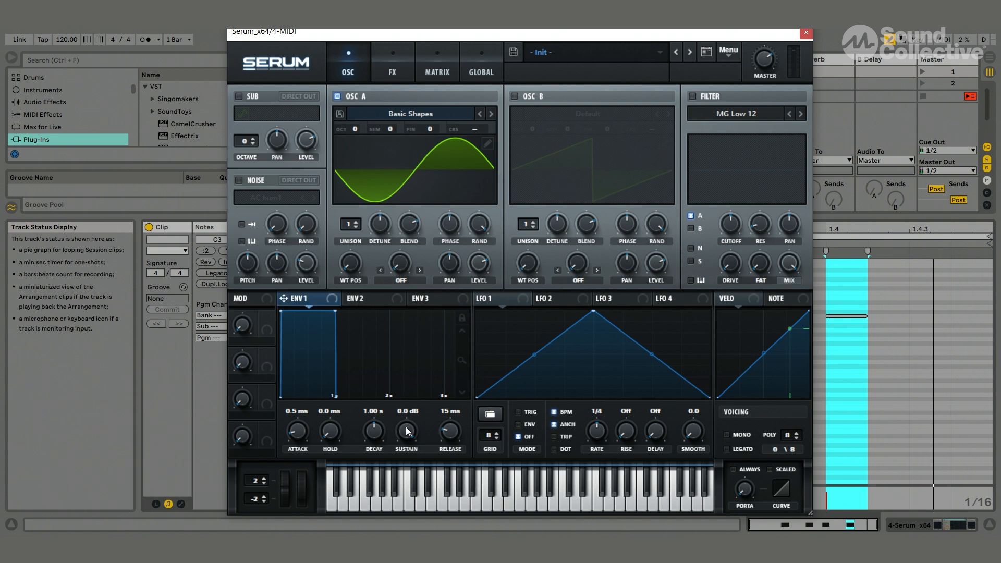
{"action": "left_click_drag", "start_coordinate": [409, 430], "coordinate": [367, 469]}
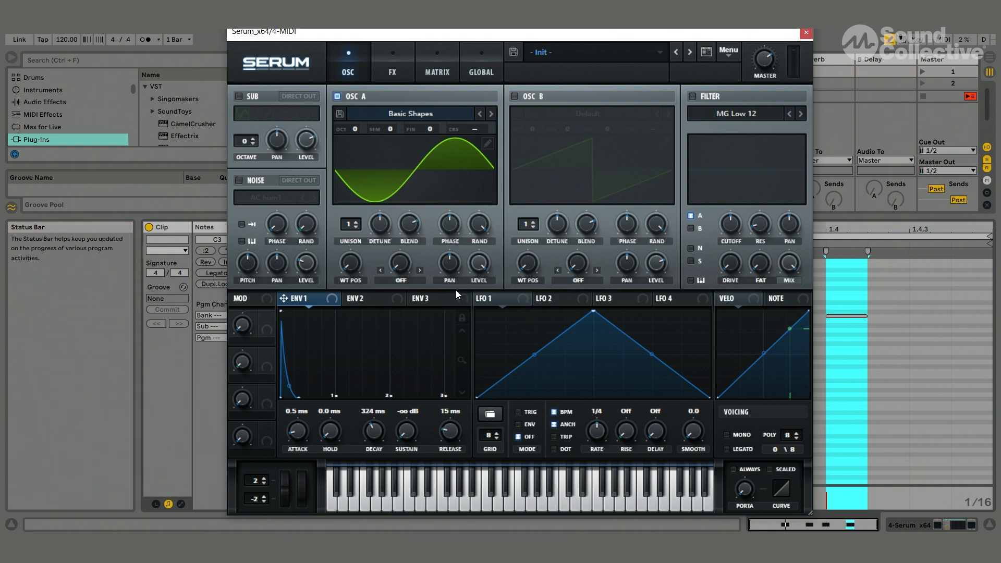
- Show the fourth track's device chain beside the synth and play the clip to examine the sound in Spectrum
{"action": "left_click_drag", "start_coordinate": [431, 36], "coordinate": [425, 99]}
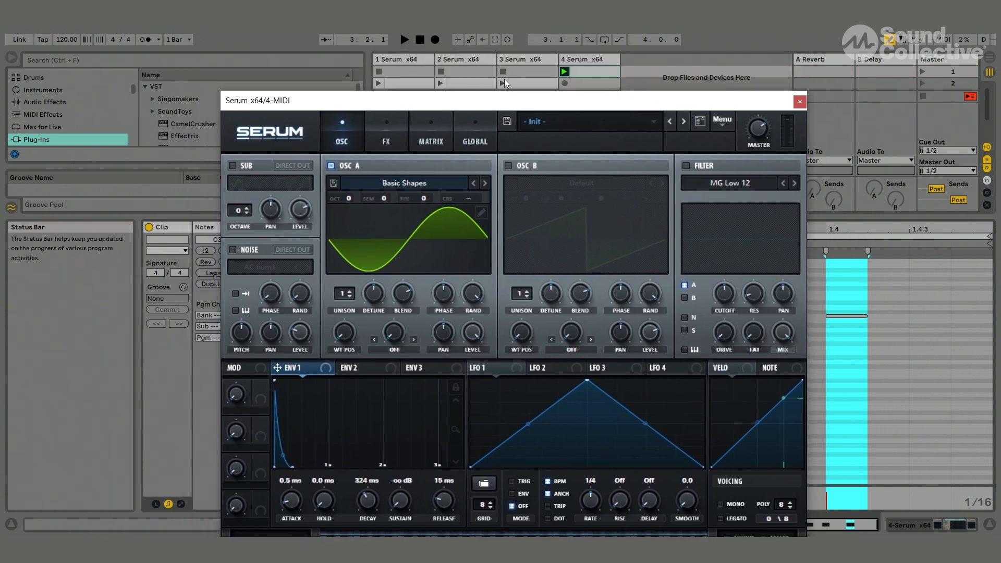
{"action": "left_click", "coordinate": [603, 56]}
{"action": "left_click_drag", "start_coordinate": [611, 107], "coordinate": [845, 80]}
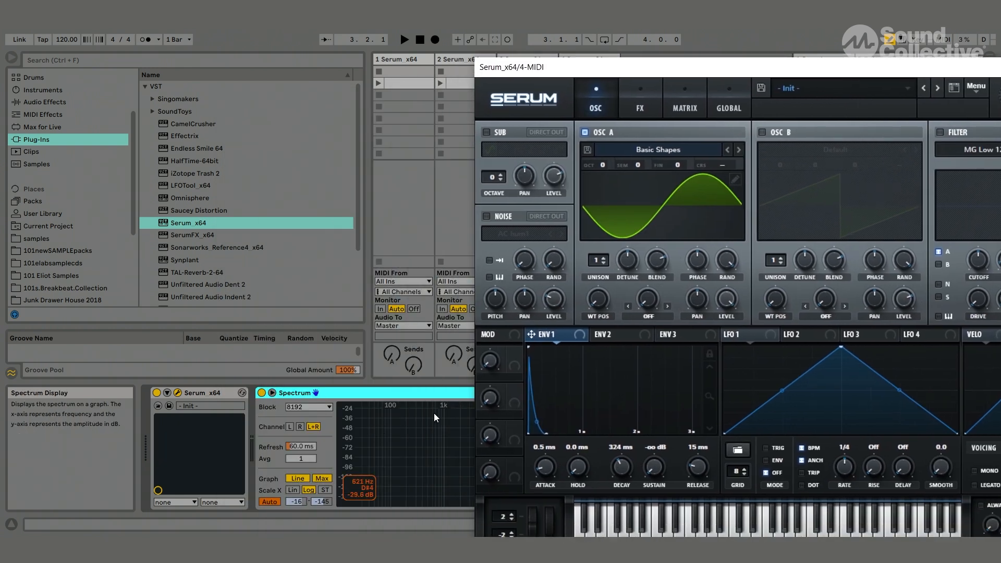
{"action": "key", "text": "space"}
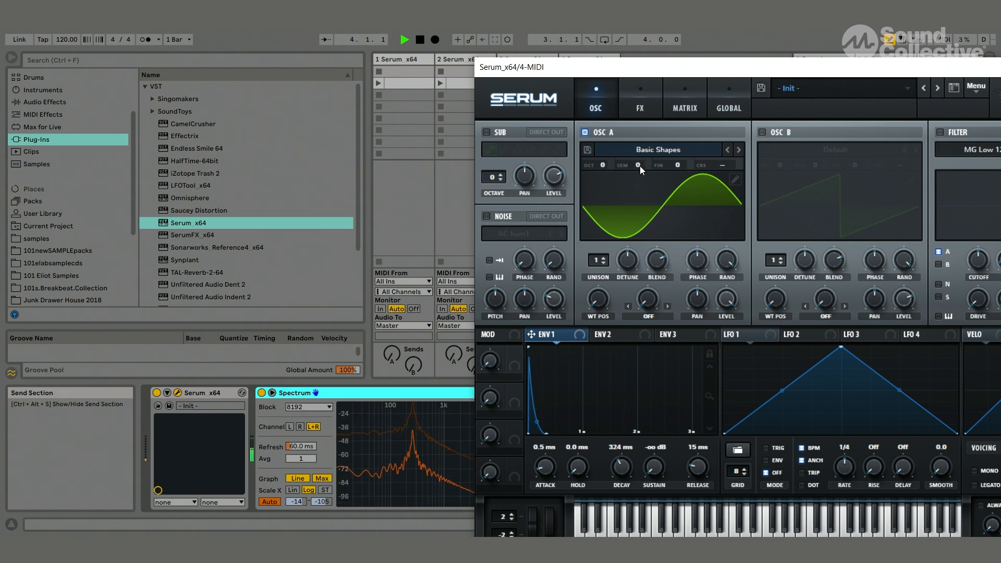
- Lower oscillator A's semitone tuning to -7 while checking its peak in the Spectrum display
{"action": "left_click_drag", "start_coordinate": [640, 165], "coordinate": [637, 223]}
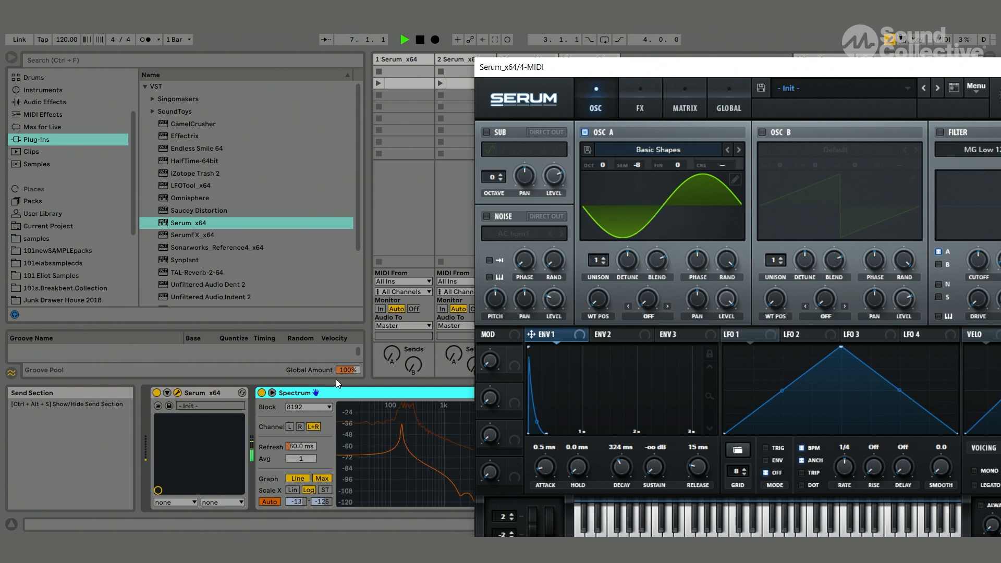
{"action": "mouse_move", "coordinate": [401, 411]}
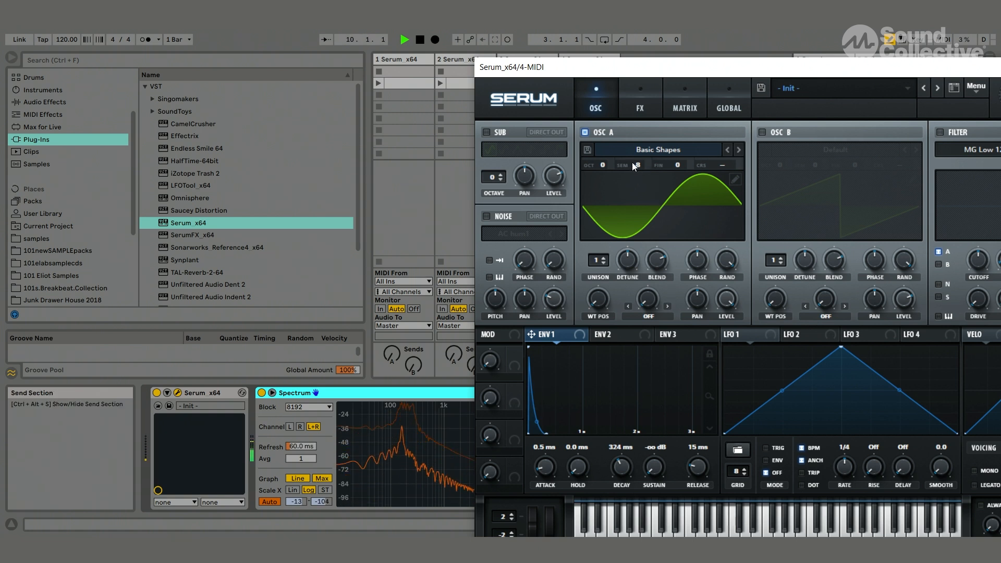
{"action": "left_click_drag", "start_coordinate": [635, 165], "coordinate": [639, 160]}
- Set LFO 1 to envelope mode with BPM sync off and reshape it into a steep curved decay starting at its maximum
{"action": "left_click_drag", "start_coordinate": [645, 67], "coordinate": [523, 51]}
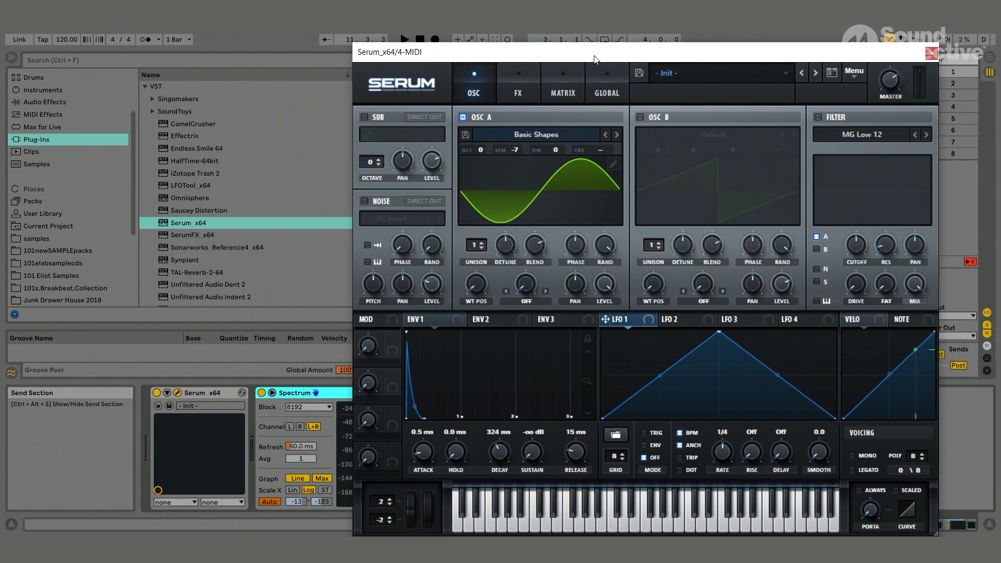
{"action": "left_click_drag", "start_coordinate": [595, 58], "coordinate": [569, 50]}
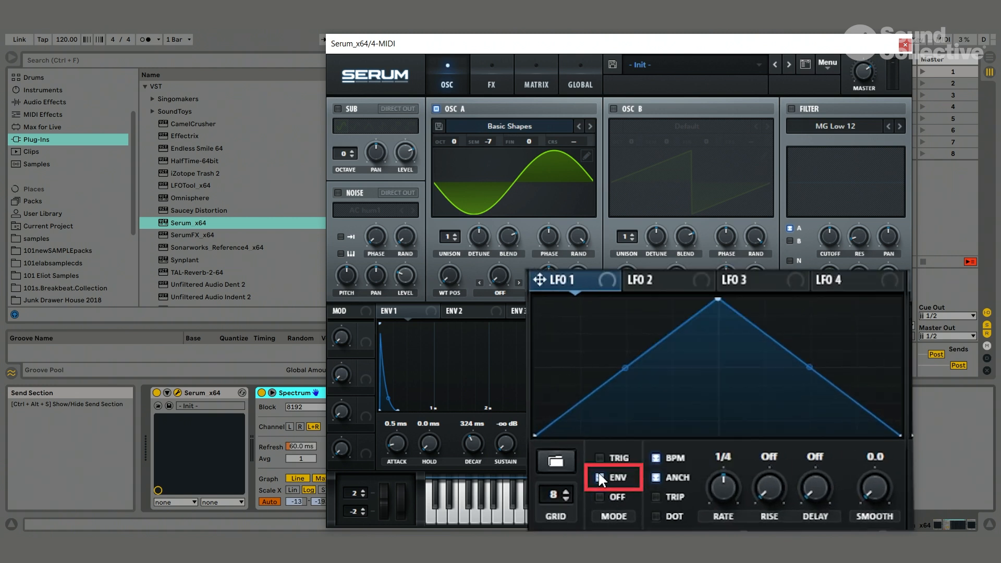
{"action": "left_click", "coordinate": [617, 437]}
{"action": "left_click", "coordinate": [668, 459]}
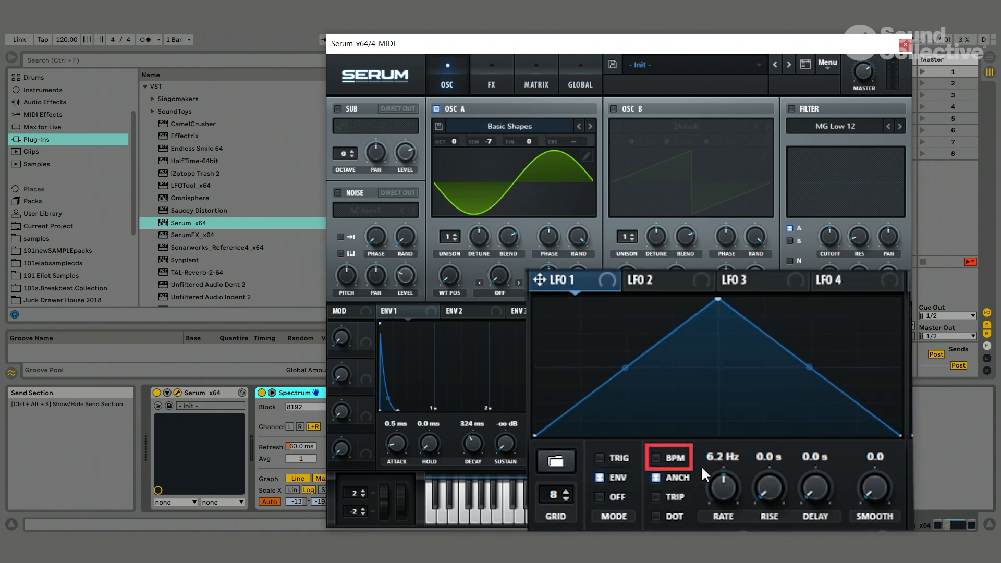
{"action": "left_click_drag", "start_coordinate": [718, 300], "coordinate": [343, 269]}
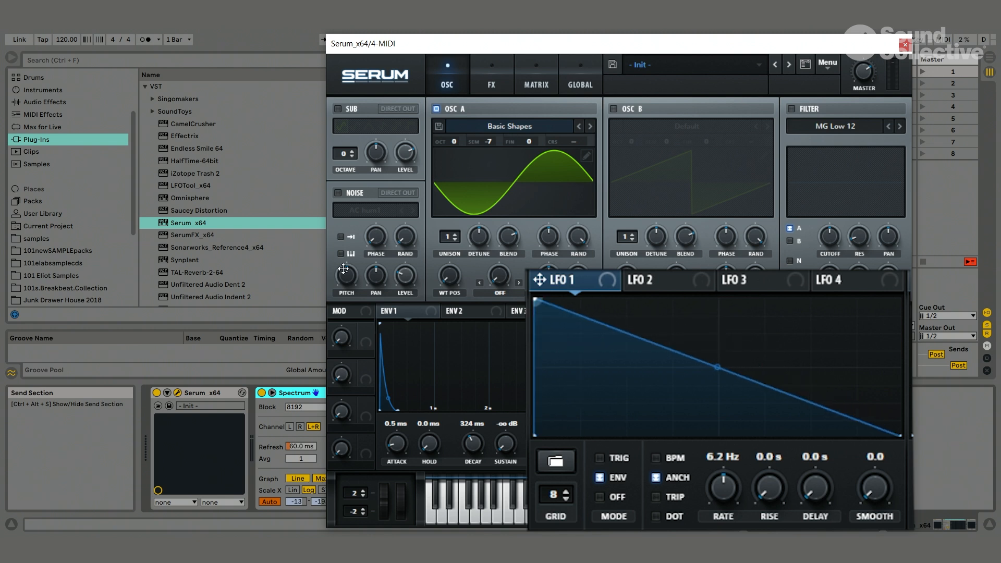
{"action": "left_click_drag", "start_coordinate": [717, 367], "coordinate": [697, 404]}
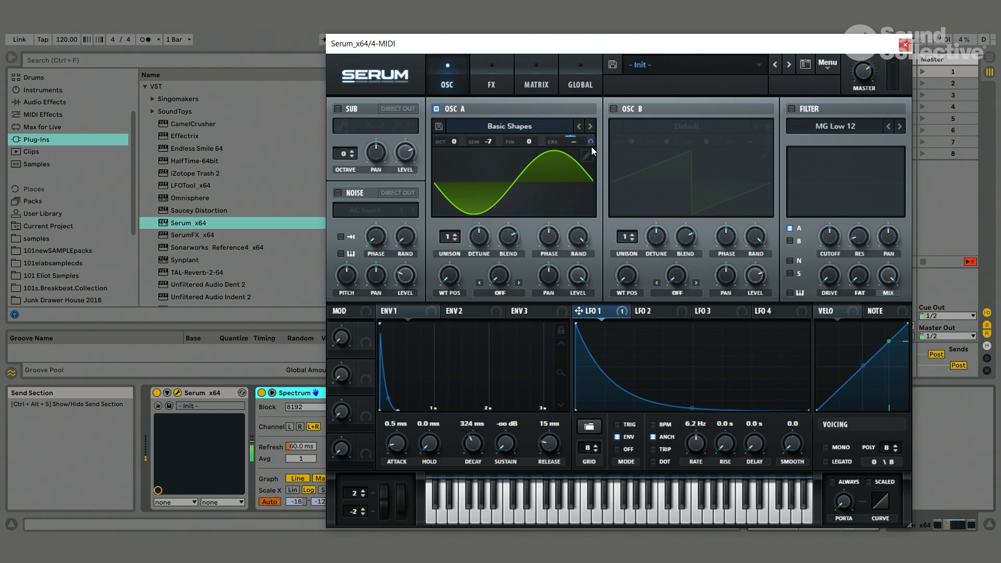
- In the modulation matrix, make LFO 1's routing to oscillator A's coarse pitch unidirectional and reduce its output amount
{"action": "left_click", "coordinate": [500, 88]}
{"action": "left_click", "coordinate": [527, 86]}
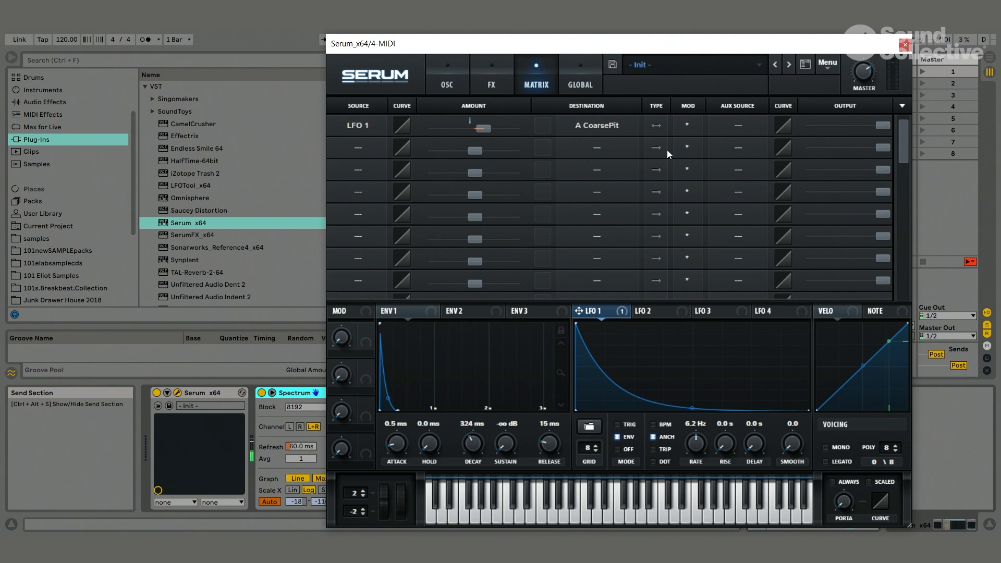
{"action": "left_click", "coordinate": [656, 125]}
{"action": "left_click_drag", "start_coordinate": [882, 126], "coordinate": [815, 120]}
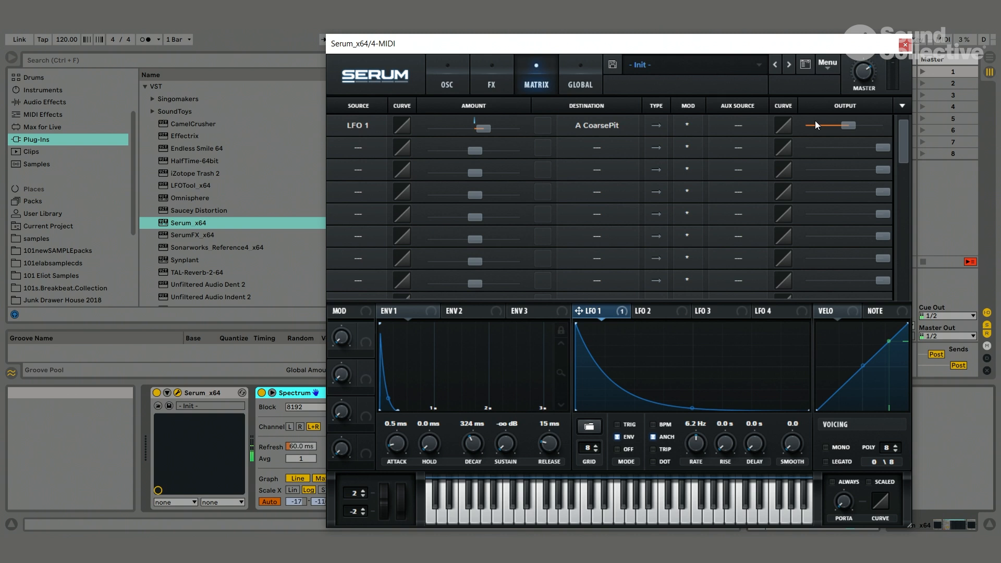
{"action": "left_click", "coordinate": [660, 128]}
{"action": "left_click", "coordinate": [656, 125]}
{"action": "mouse_move", "coordinate": [852, 127]}
{"action": "left_mouse_down"}
{"action": "mouse_move", "coordinate": [870, 128]}
{"action": "mouse_move", "coordinate": [858, 129]}
{"action": "left_mouse_up"}
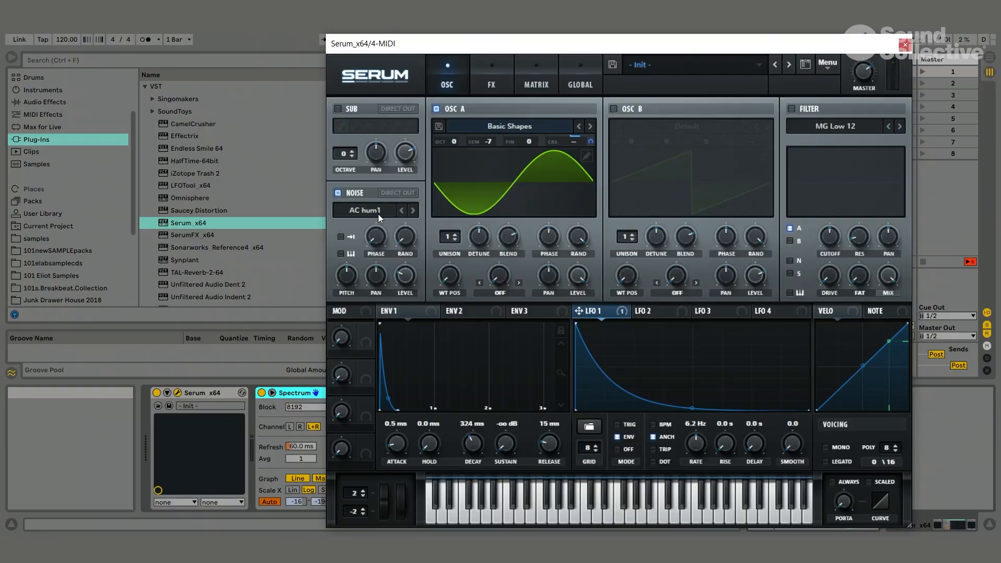
- Load the BrightWhite sample from the Analog category into the noise oscillator and audition it with repeated notes
{"action": "left_click", "coordinate": [374, 211]}
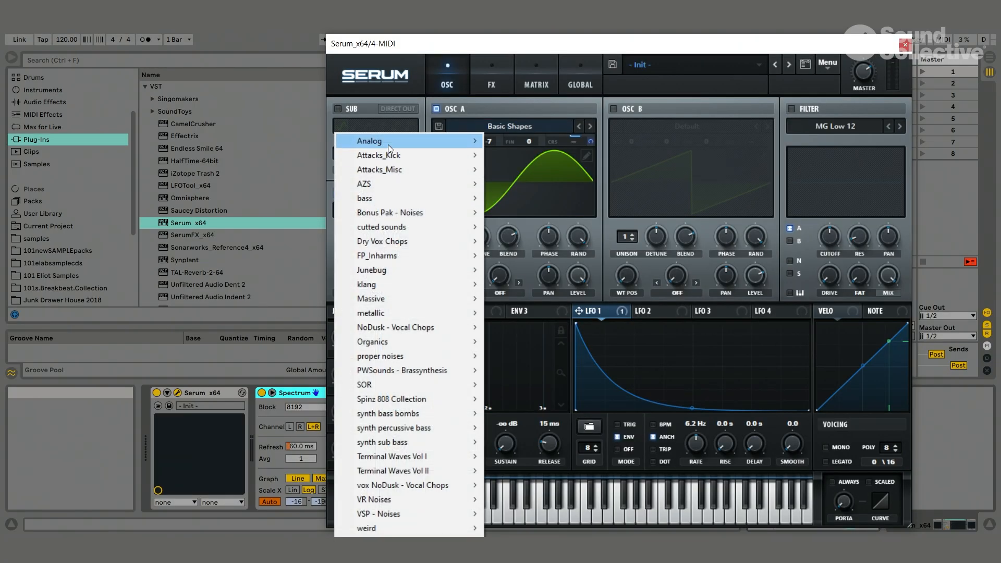
{"action": "mouse_move", "coordinate": [388, 145]}
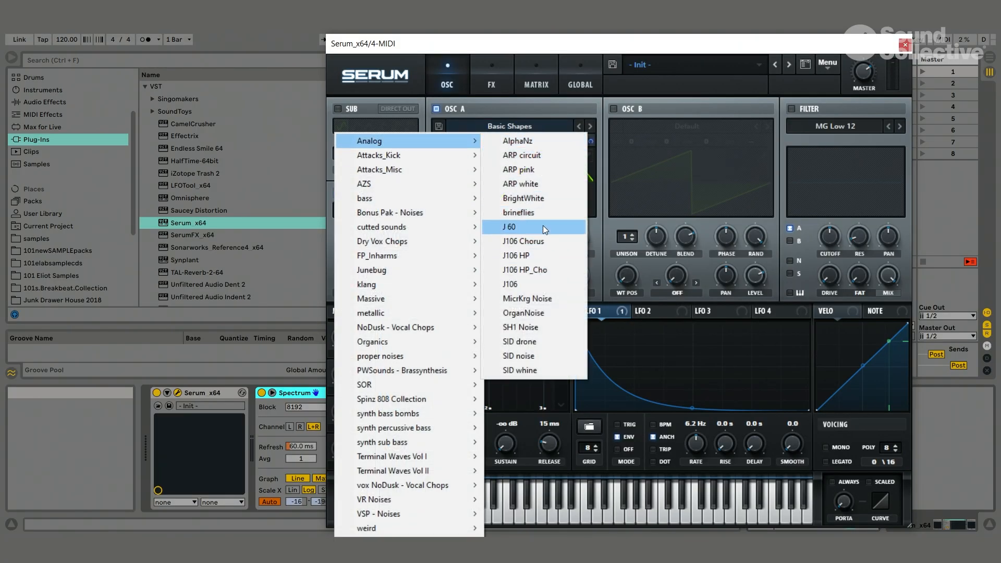
{"action": "left_click", "coordinate": [546, 197]}
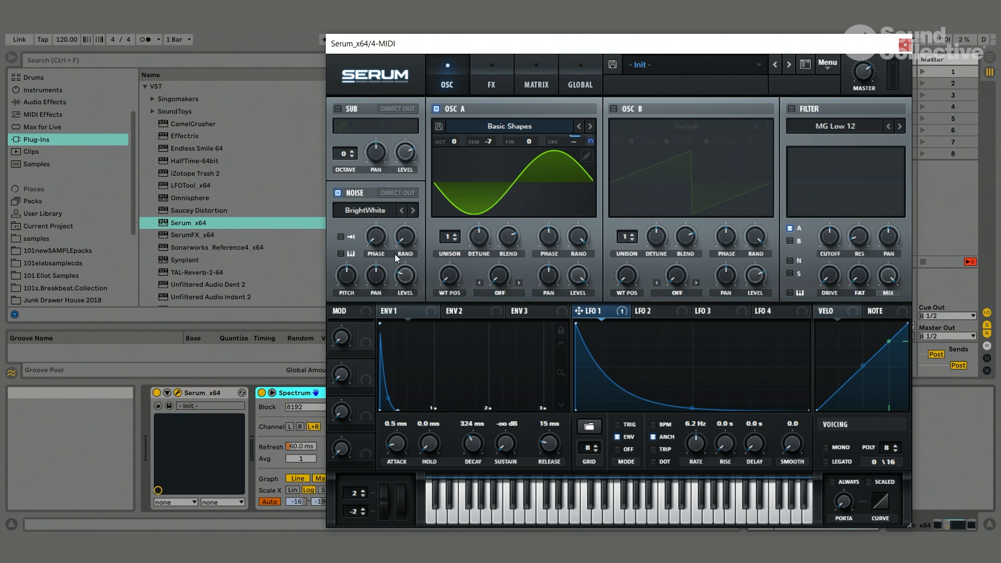
{"action": "key", "text": "a"}
{"action": "key", "text": "a"}
{"action": "key", "text": "a"}
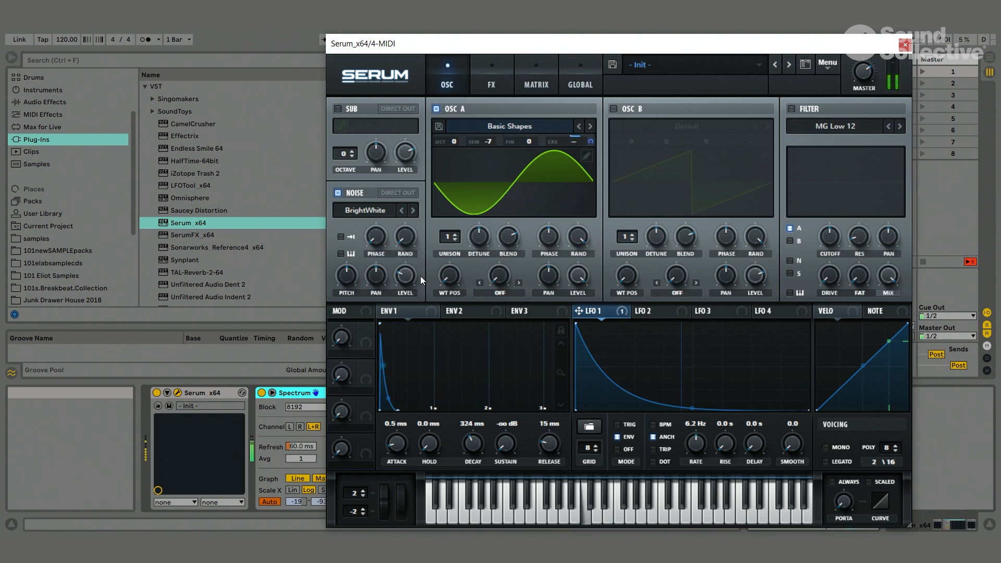
{"action": "key", "text": "a"}
- Assign LFO 2 to modulate the noise oscillator's level while auditioning notes
{"action": "left_click", "coordinate": [652, 311]}
{"action": "key", "text": "a"}
{"action": "left_click_drag", "start_coordinate": [558, 293], "coordinate": [412, 279]}
{"action": "key", "text": "a"}
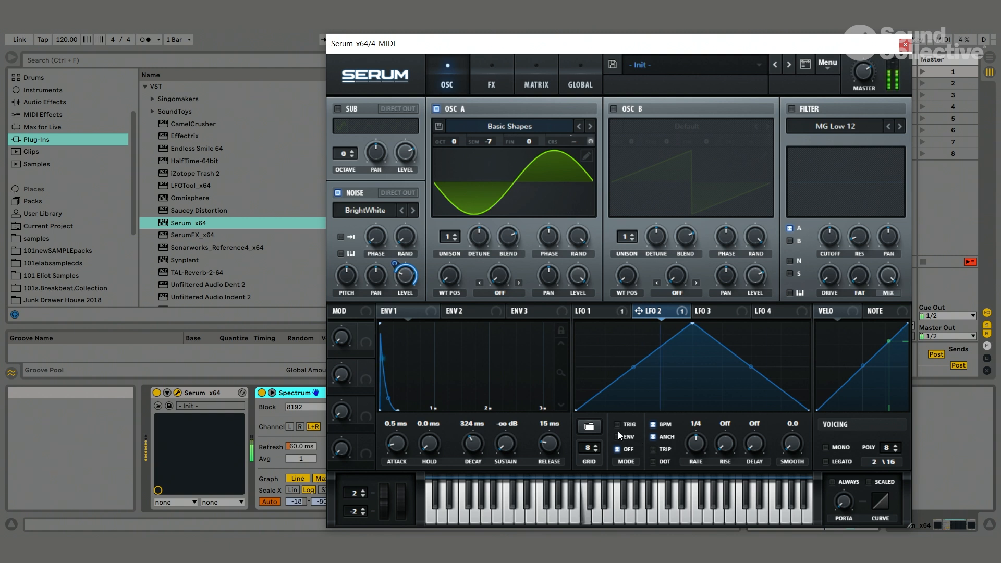
- Set LFO 2 to envelope mode with BPM sync off and reshape it into a steep curved decay, auditioning notes
{"action": "key", "text": "a"}
{"action": "left_click", "coordinate": [652, 425]}
{"action": "key", "text": "a"}
{"action": "left_click_drag", "start_coordinate": [693, 326], "coordinate": [577, 323]}
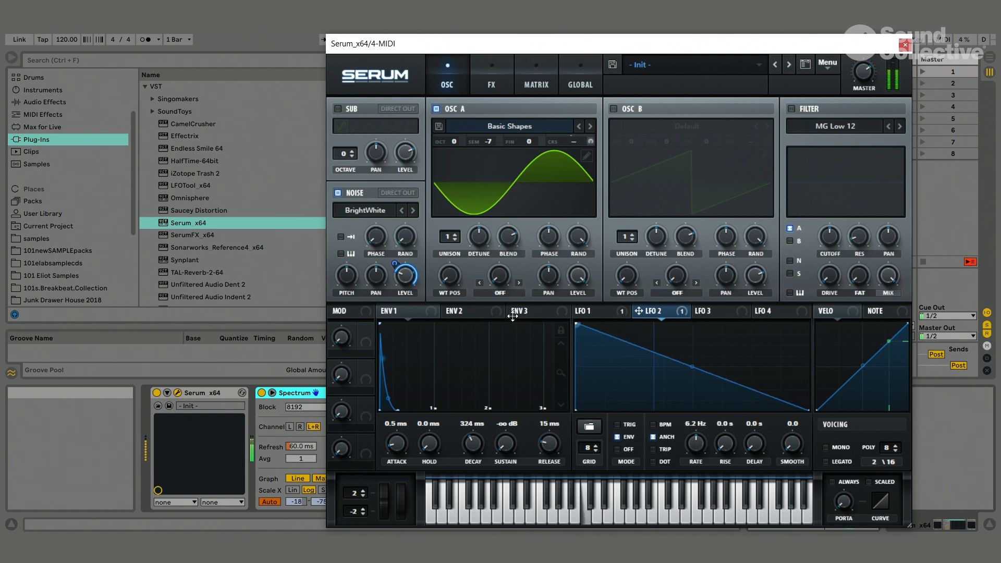
{"action": "left_click_drag", "start_coordinate": [692, 367], "coordinate": [688, 391]}
{"action": "key", "text": "a"}
{"action": "key", "text": "a"}
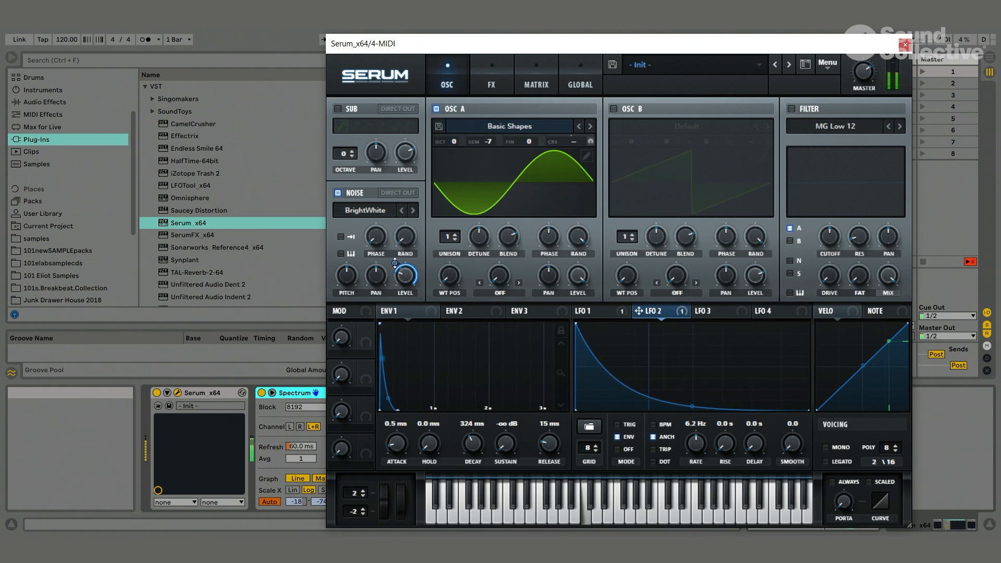
- Balance oscillator A's level against the noise level and its LFO 2 modulation while auditioning repeated notes
{"action": "key", "text": "a"}
{"action": "key", "text": "a"}
{"action": "left_click_drag", "start_coordinate": [646, 48], "coordinate": [643, 38]}
{"action": "key", "text": "a"}
{"action": "left_click_drag", "start_coordinate": [583, 265], "coordinate": [589, 297]}
{"action": "key", "text": "a"}
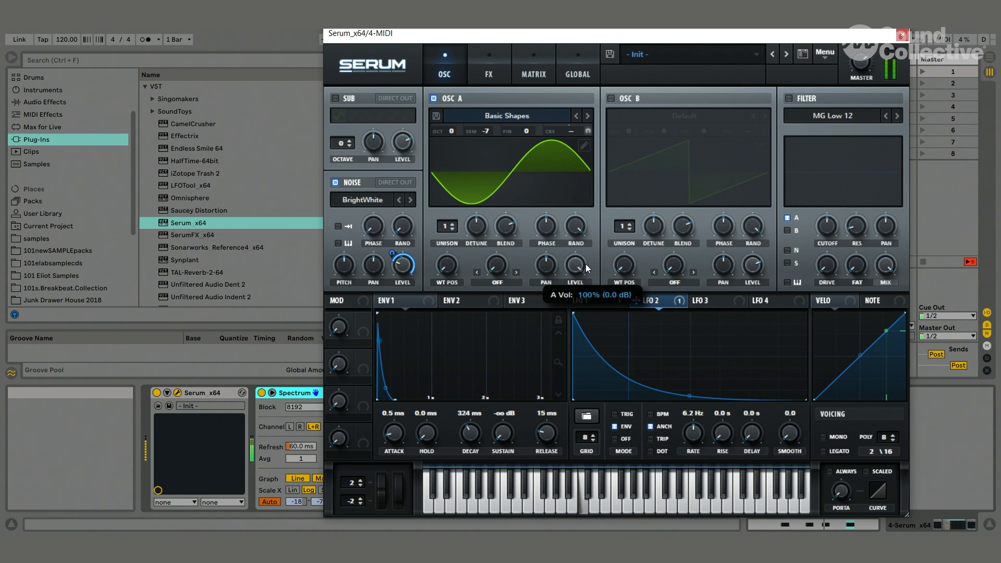
{"action": "mouse_move", "coordinate": [584, 248]}
{"action": "left_mouse_down"}
{"action": "mouse_move", "coordinate": [592, 313]}
{"action": "mouse_move", "coordinate": [589, 244]}
{"action": "left_mouse_up"}
{"action": "left_click", "coordinate": [575, 268]}
{"action": "key", "text": "a"}
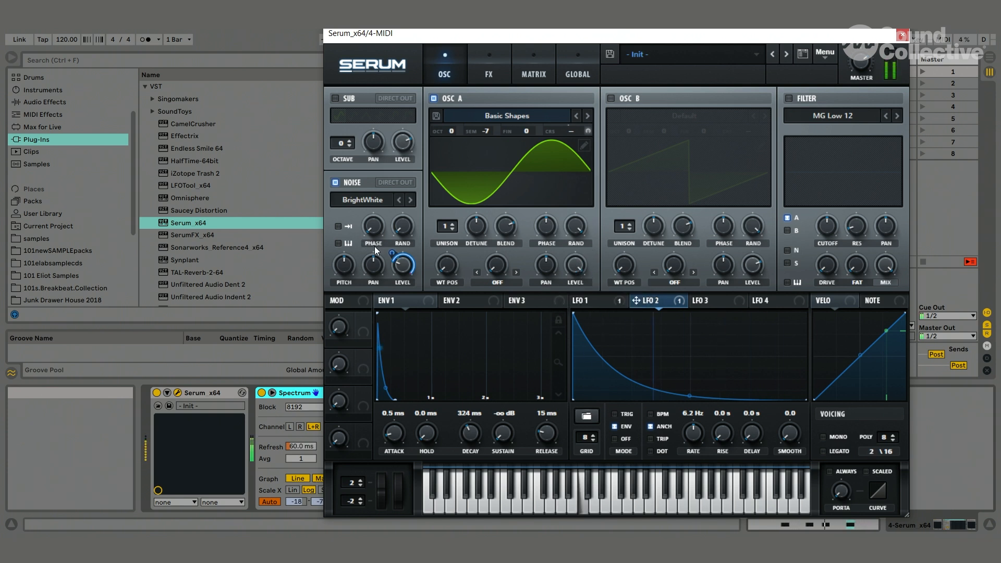